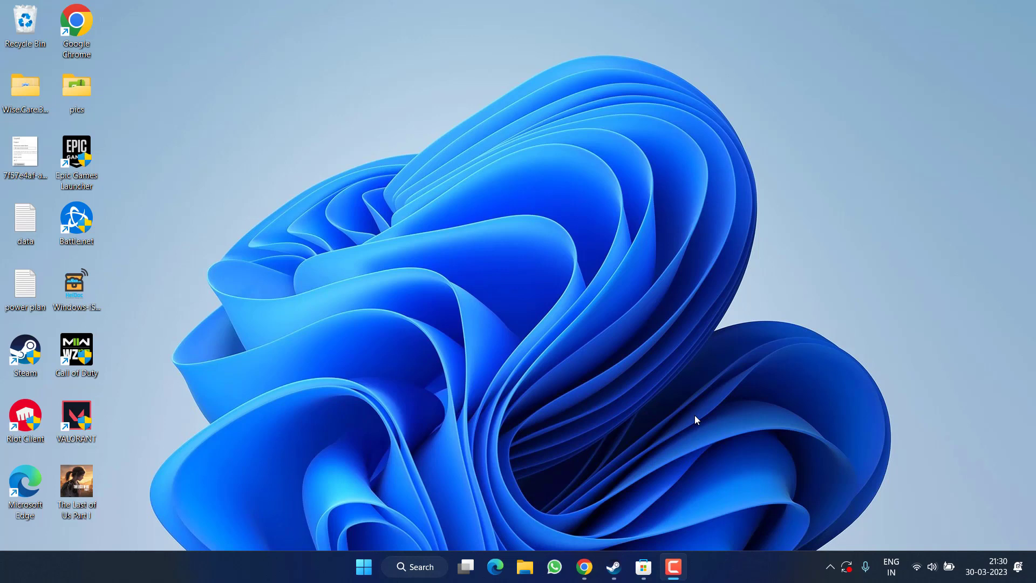
Minimize the active window to reveal The Last of Us Part I desktop shortcut.
left_click(694, 416)
Set The Last of Us Part I shortcut's Compatibility option to run as administrator.
right_click(81, 475)
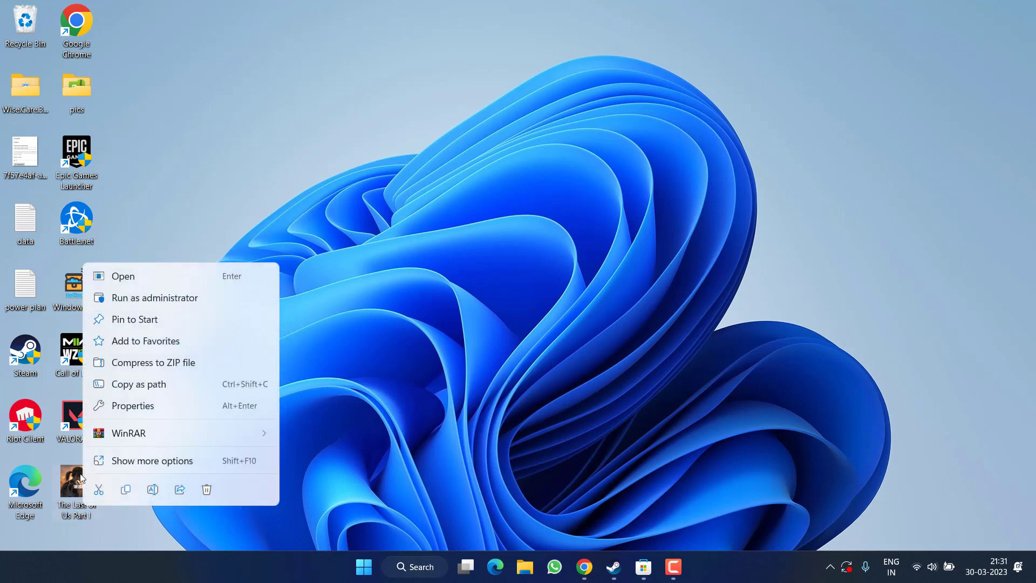
left_click(133, 411)
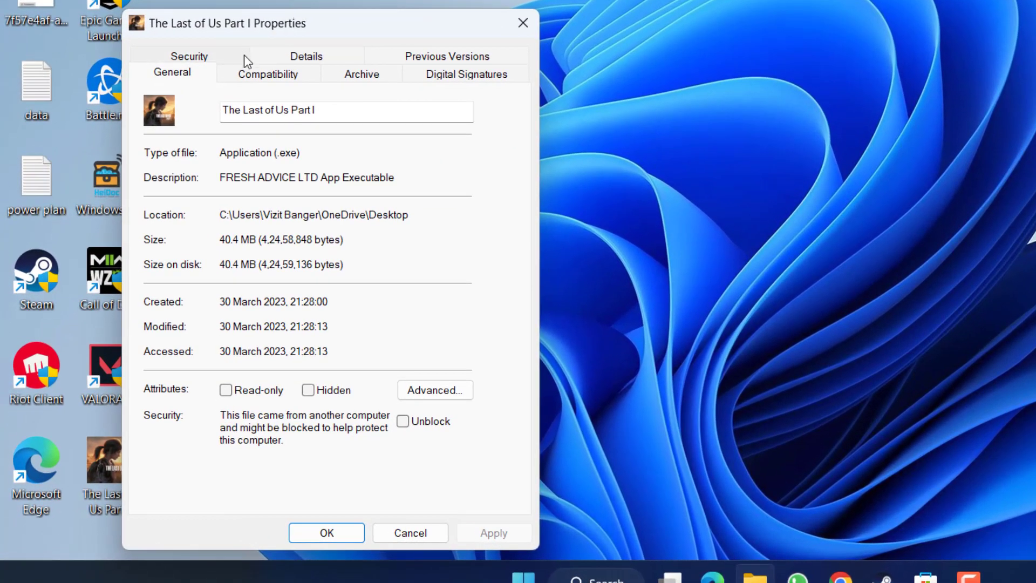
left_click(182, 217)
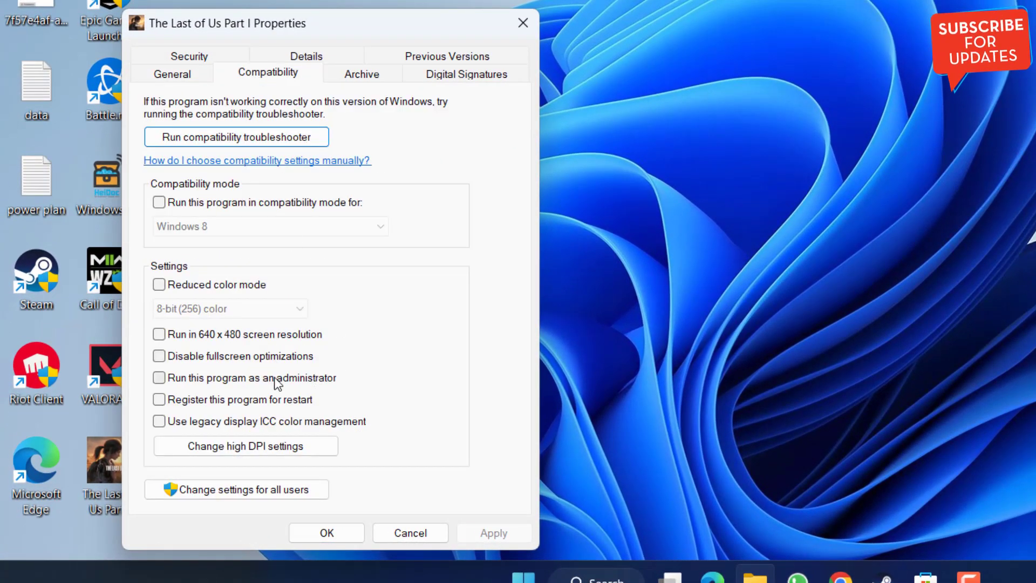
left_click(275, 379)
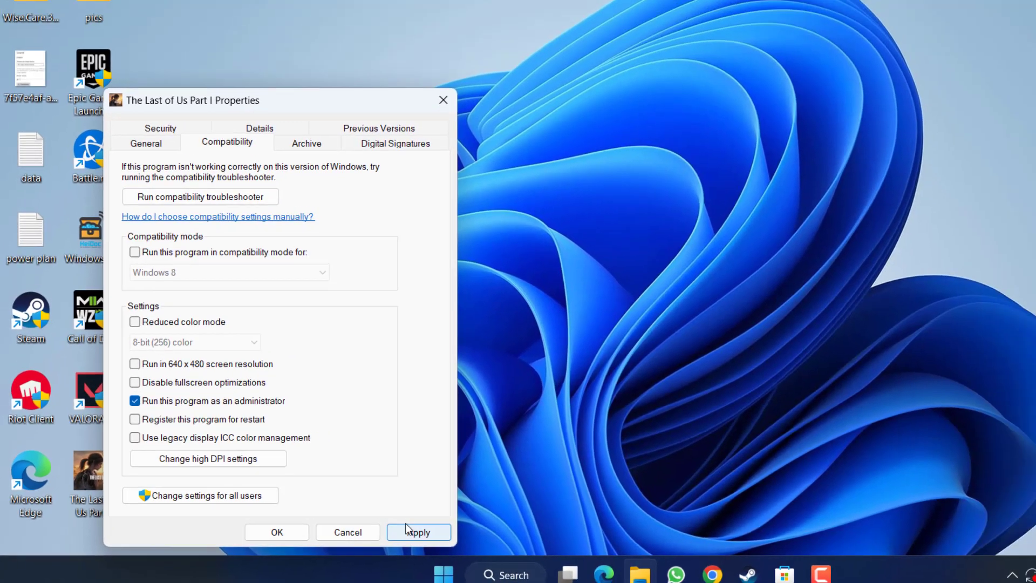
left_click(416, 534)
left_click(247, 538)
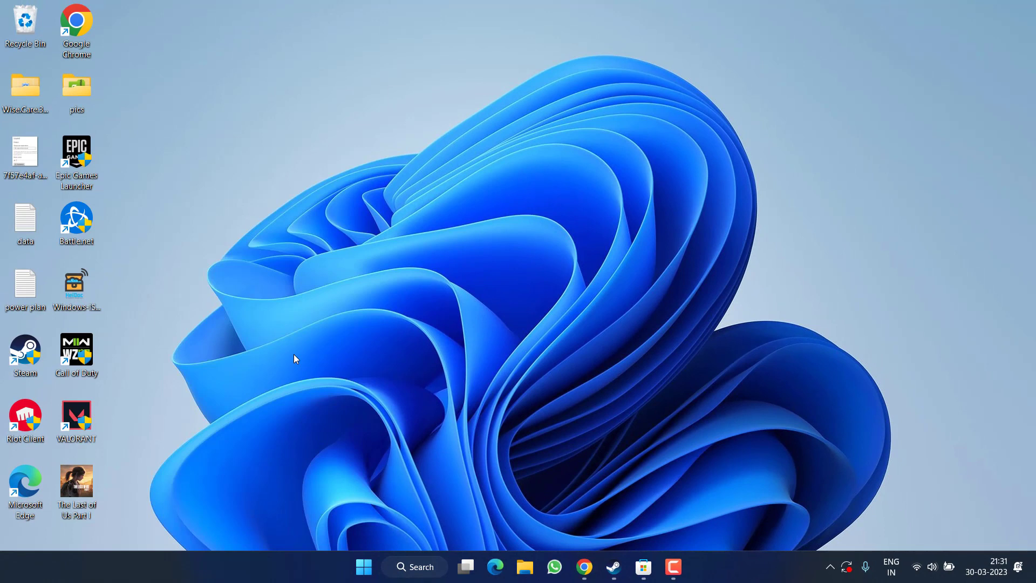
Set Call of Duty: Modern Warfare II's Steam Input override to Disable Steam Input.
left_click(613, 566)
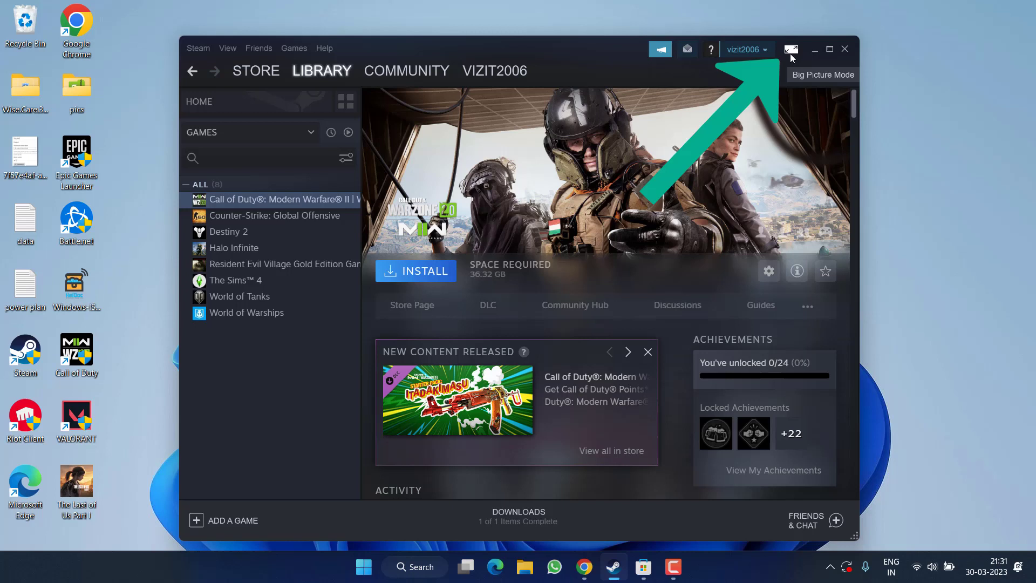
right_click(285, 200)
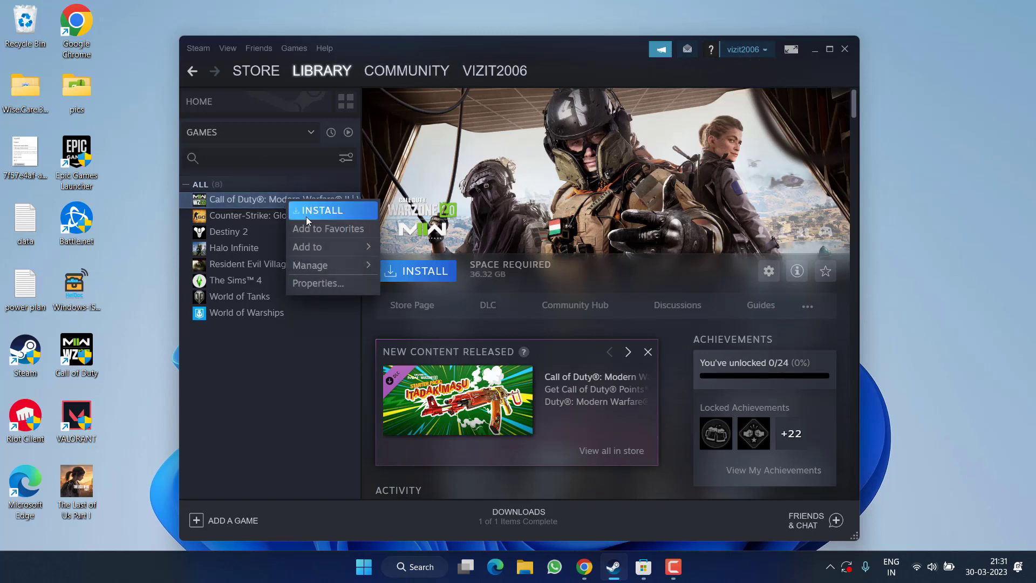
left_click(321, 284)
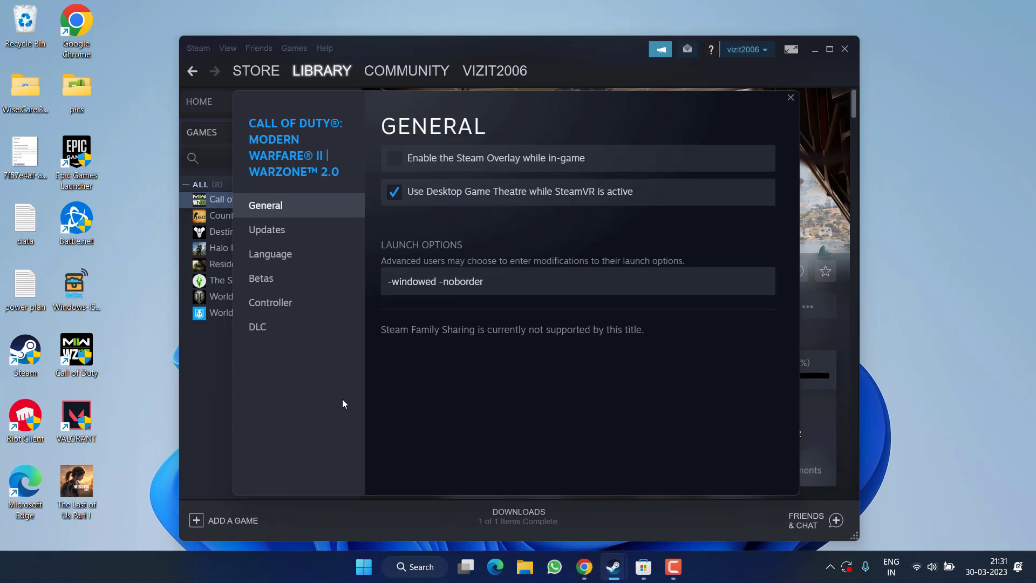
left_click(276, 312)
left_click(506, 266)
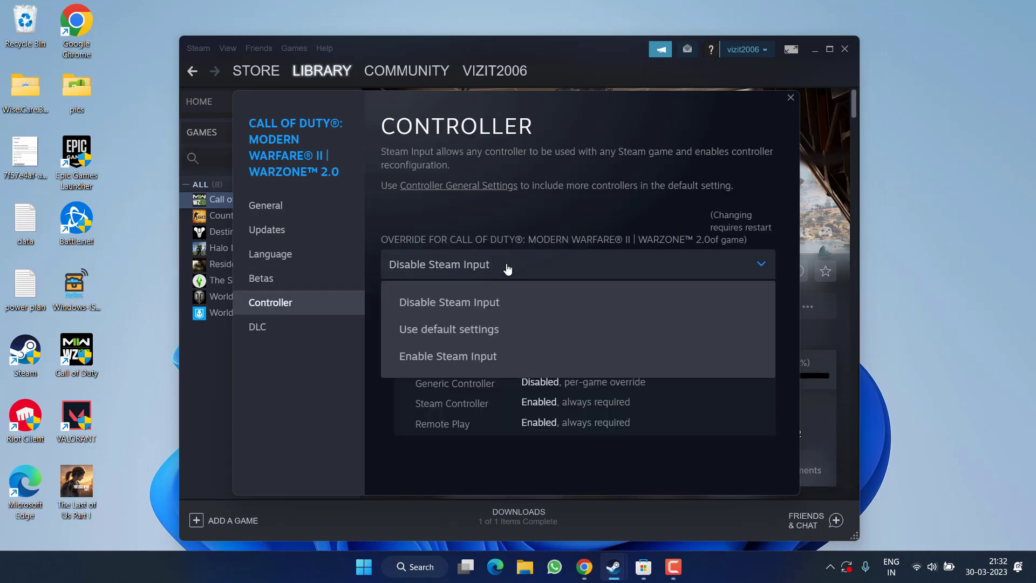
left_click(476, 303)
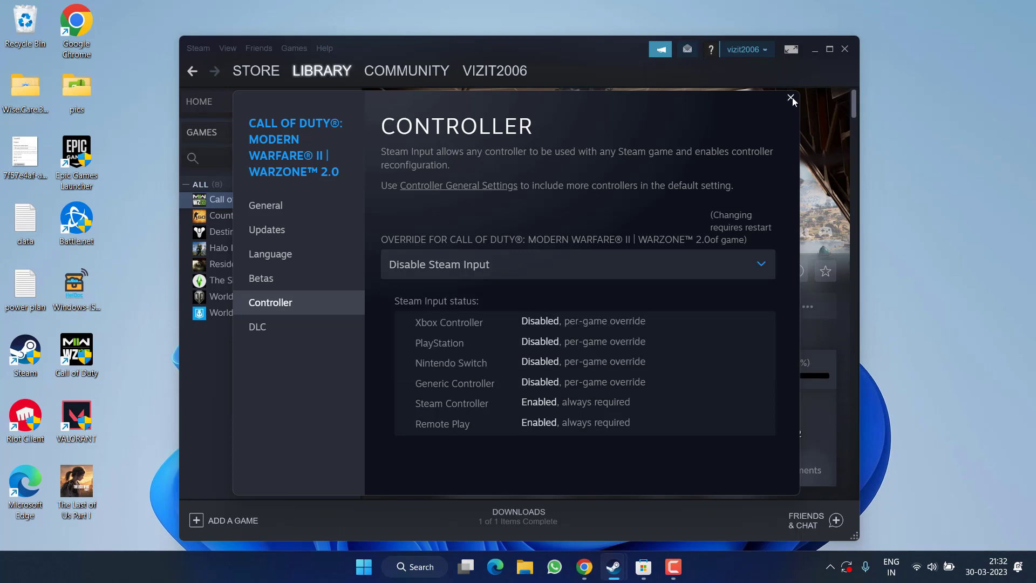
left_click(791, 97)
left_click(814, 48)
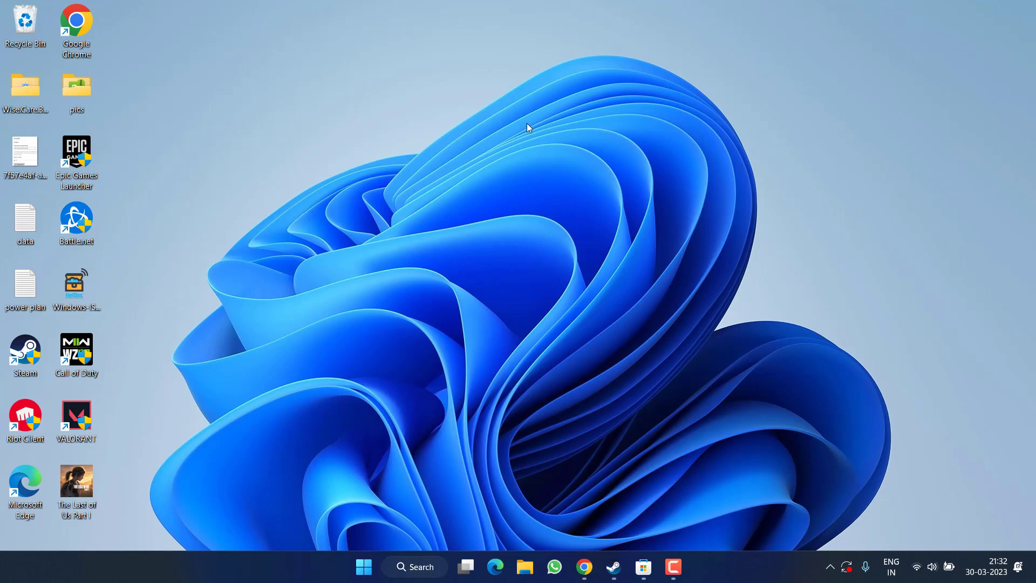
Tick PlayStation Configuration Support in General Controller Settings, leaving Xbox support unticked.
left_click(614, 567)
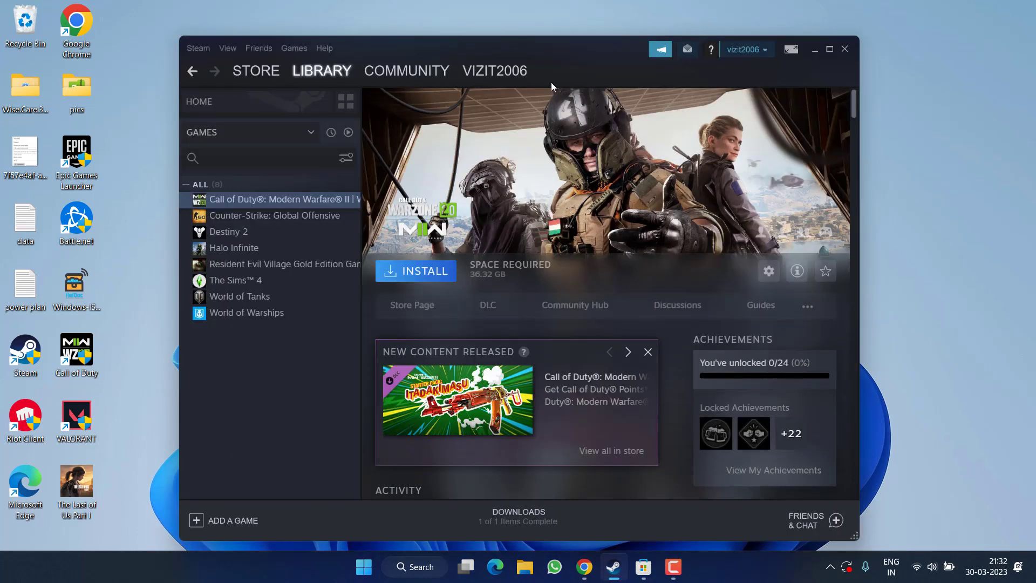
left_click(203, 49)
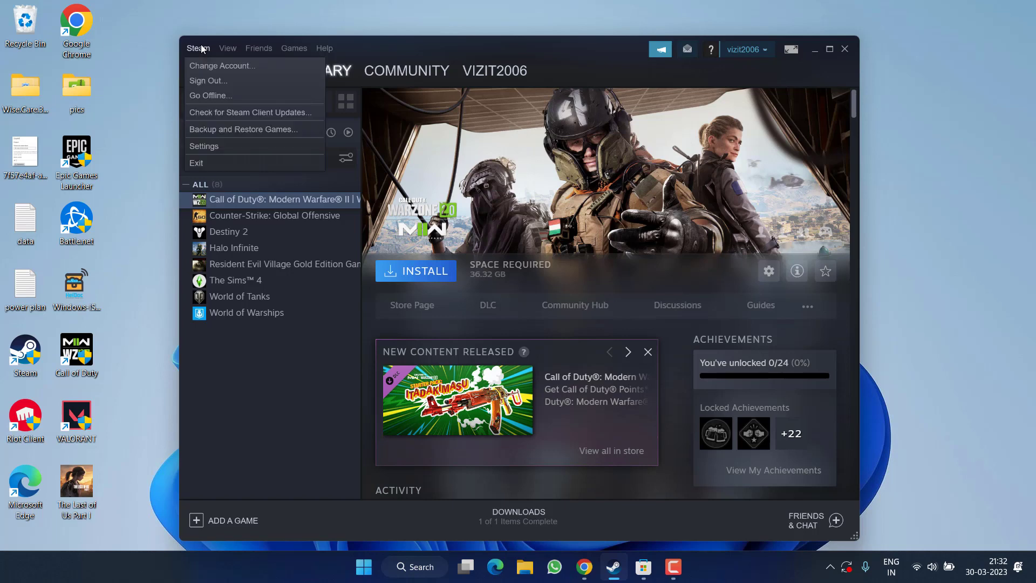
left_click(208, 146)
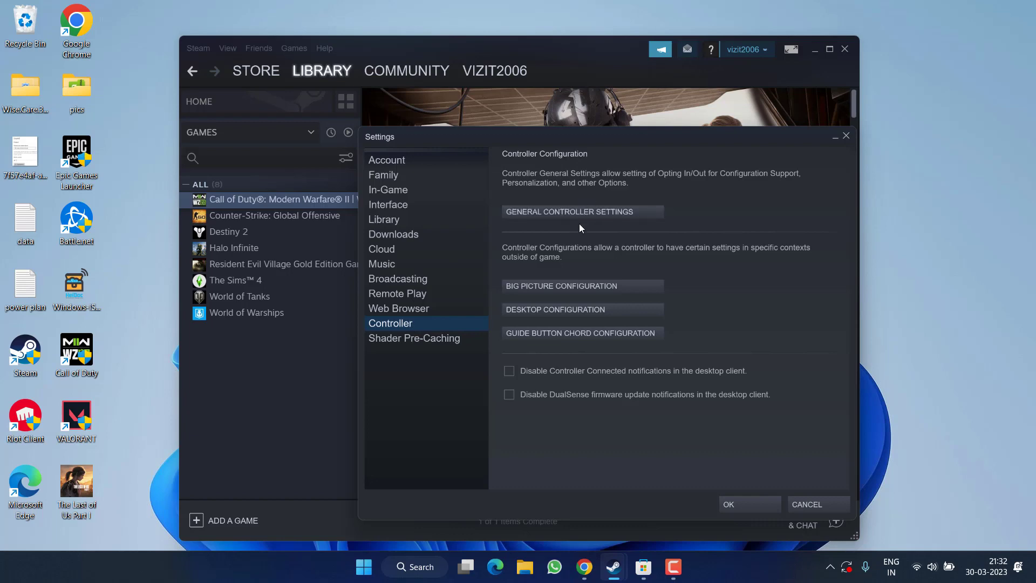
left_click(600, 212)
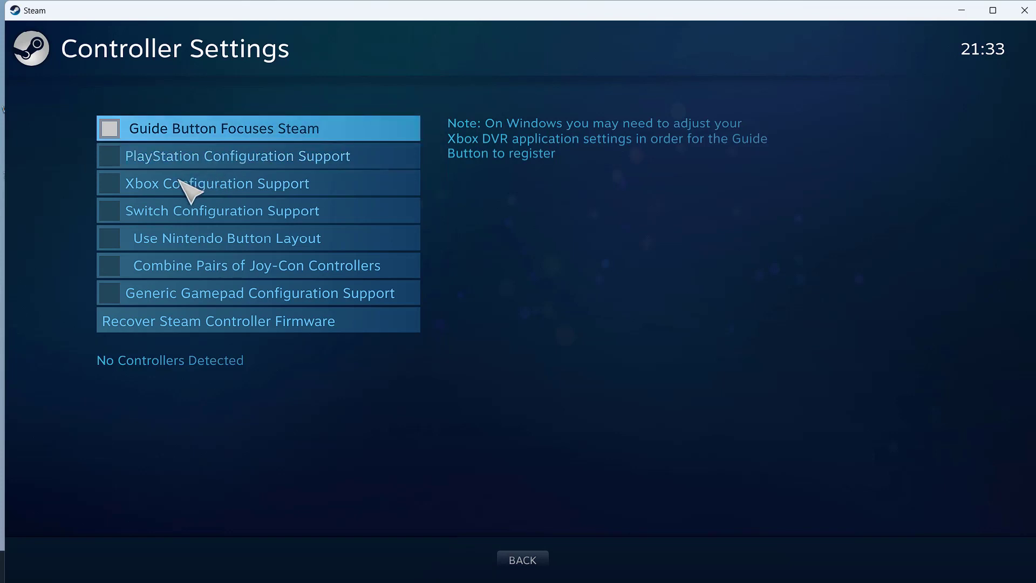
left_click(140, 183)
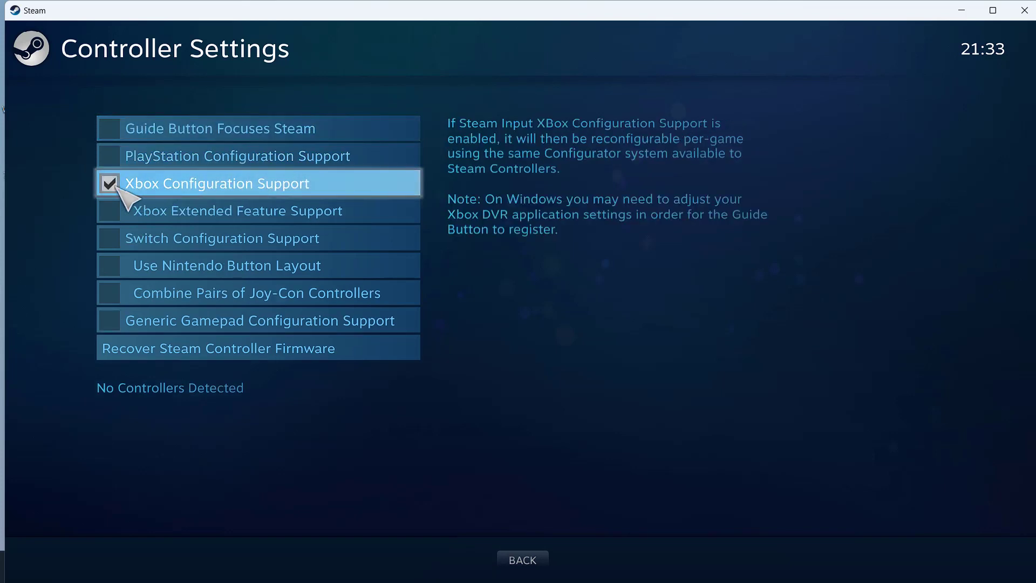
left_click(123, 183)
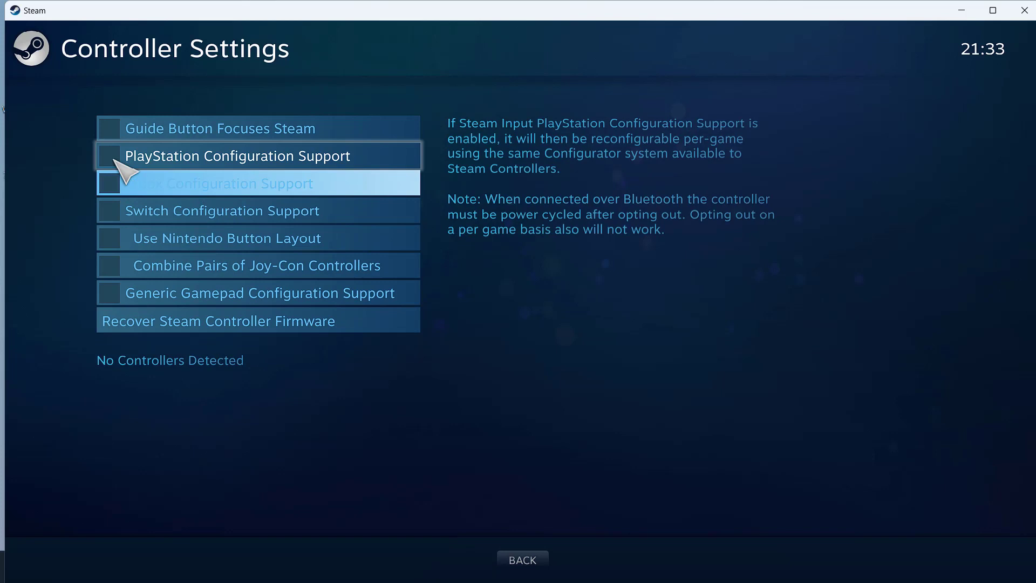
left_click(121, 158)
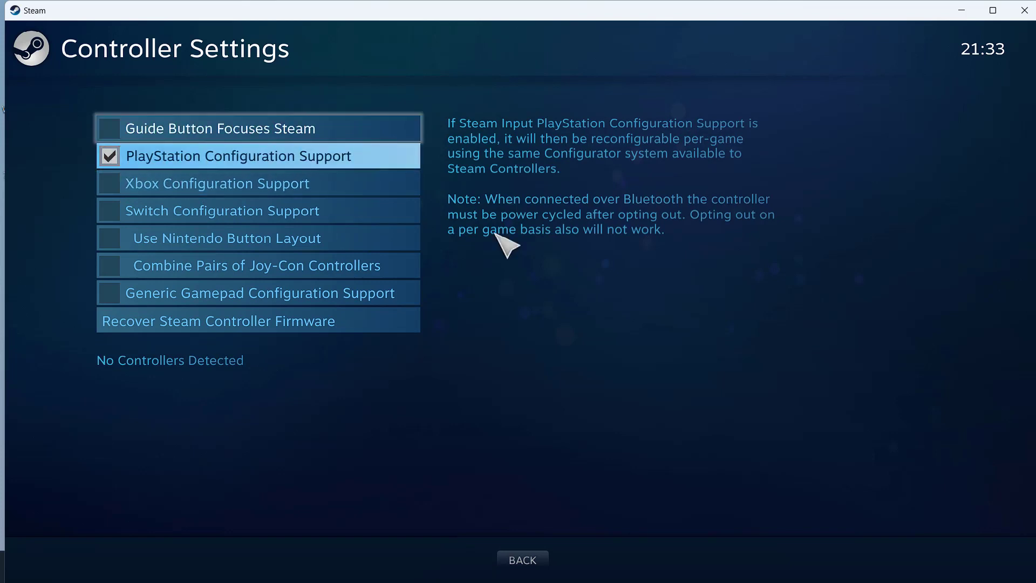
left_click(520, 561)
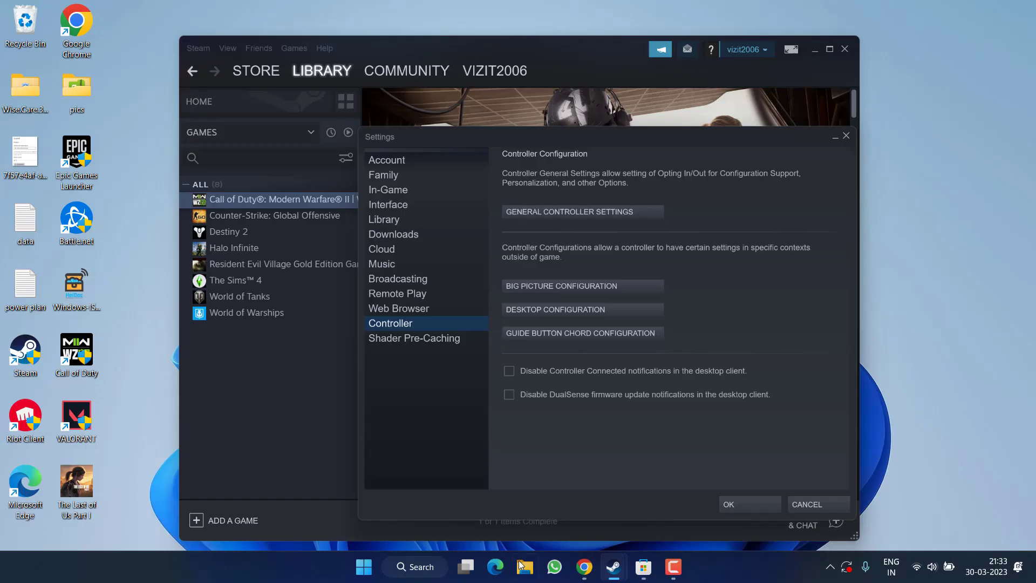
Save the Steam settings, restart Steam to apply them, and close its window.
left_click(741, 504)
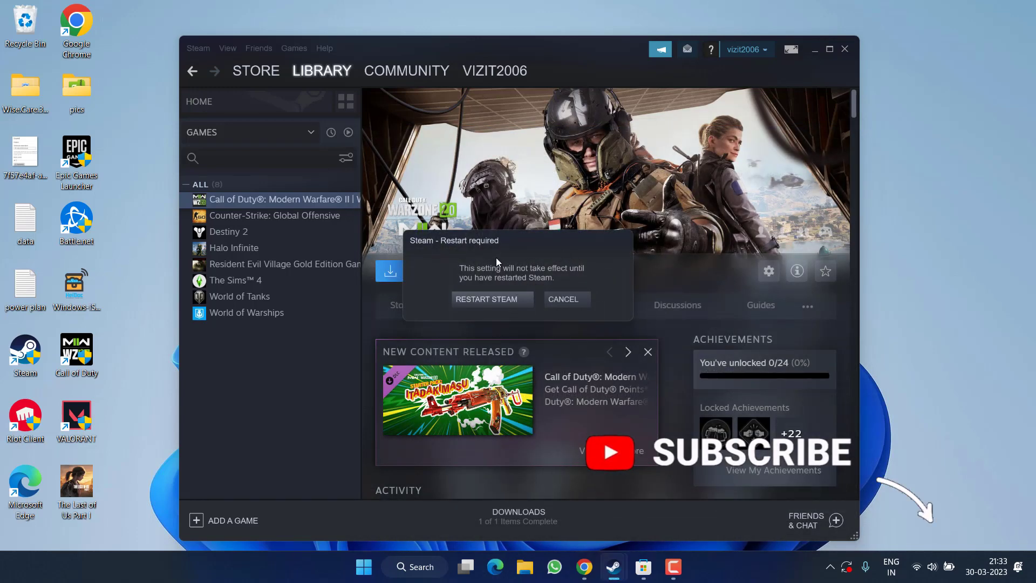
left_click(505, 296)
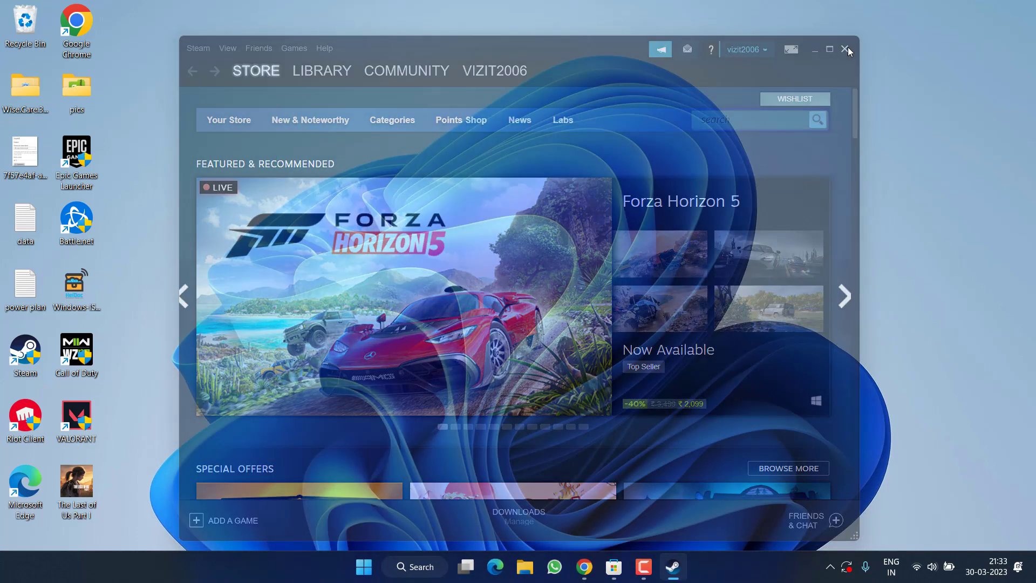
left_click(846, 49)
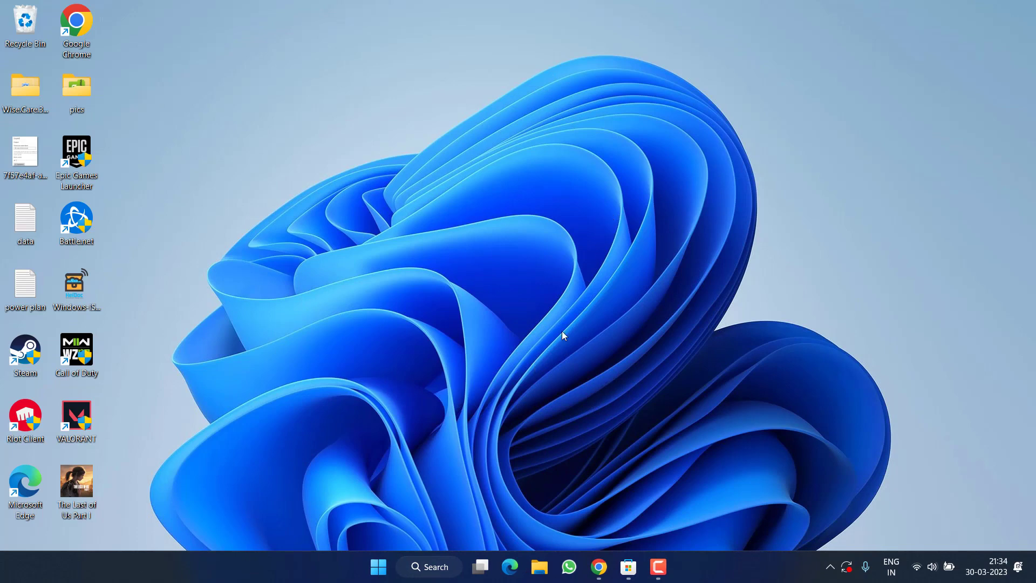
Install Xbox Accessories from a Microsoft Store search, open it once, then close it.
left_click(627, 564)
left_click(385, 16)
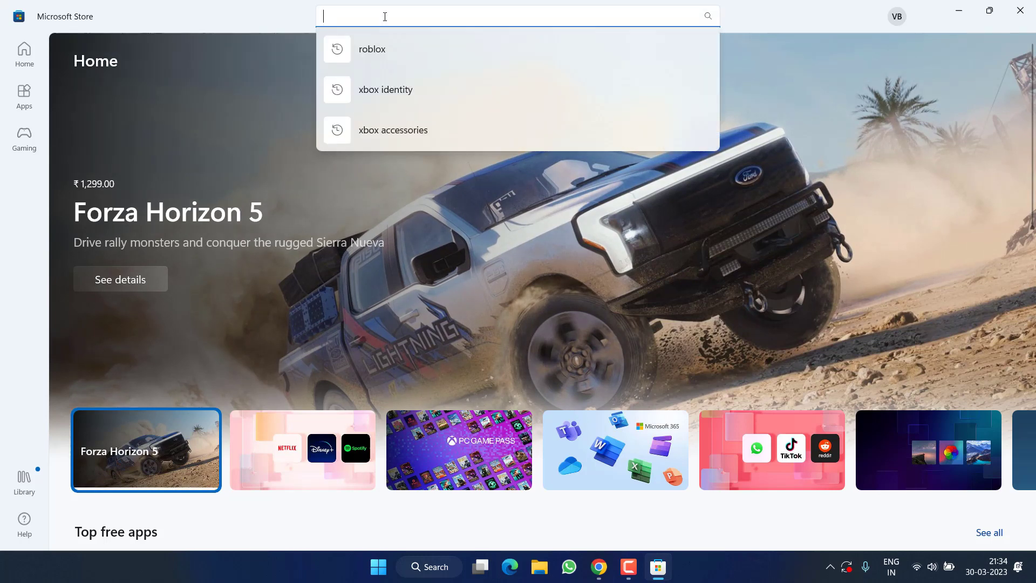
left_click(412, 128)
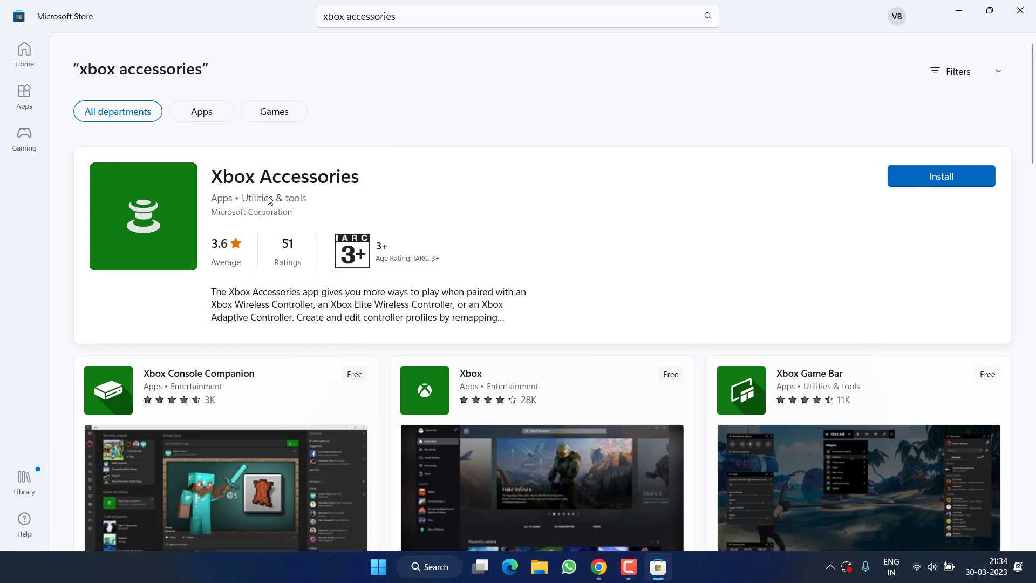
left_click(947, 179)
left_click(965, 183)
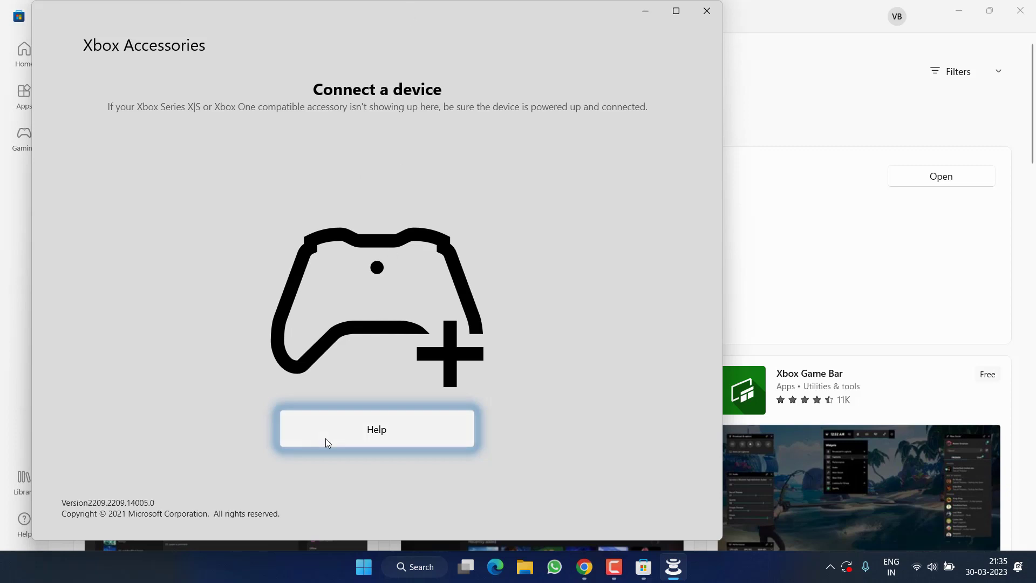
left_click(706, 11)
Close the Microsoft Store window to leave only the desktop.
left_click(1020, 11)
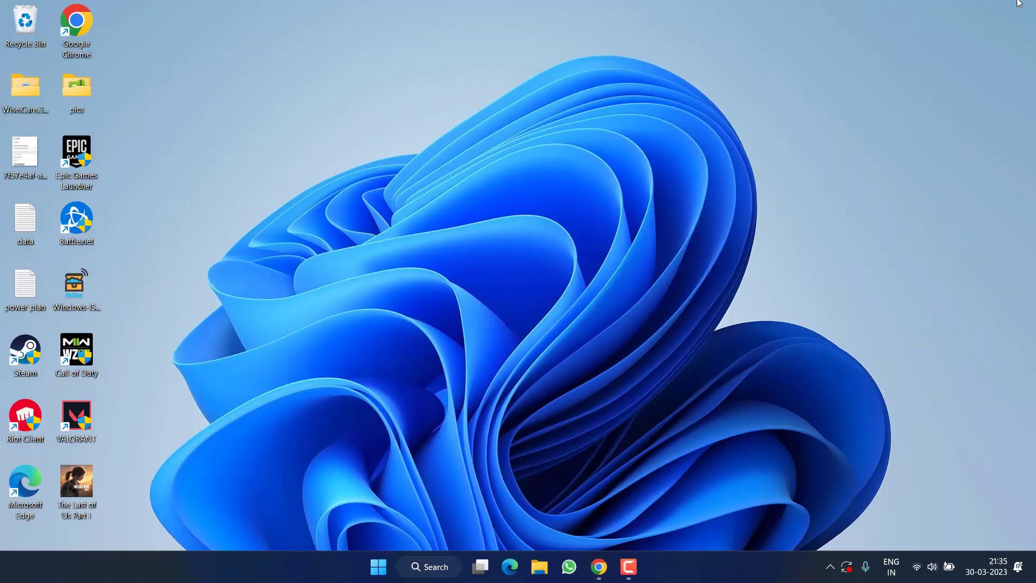